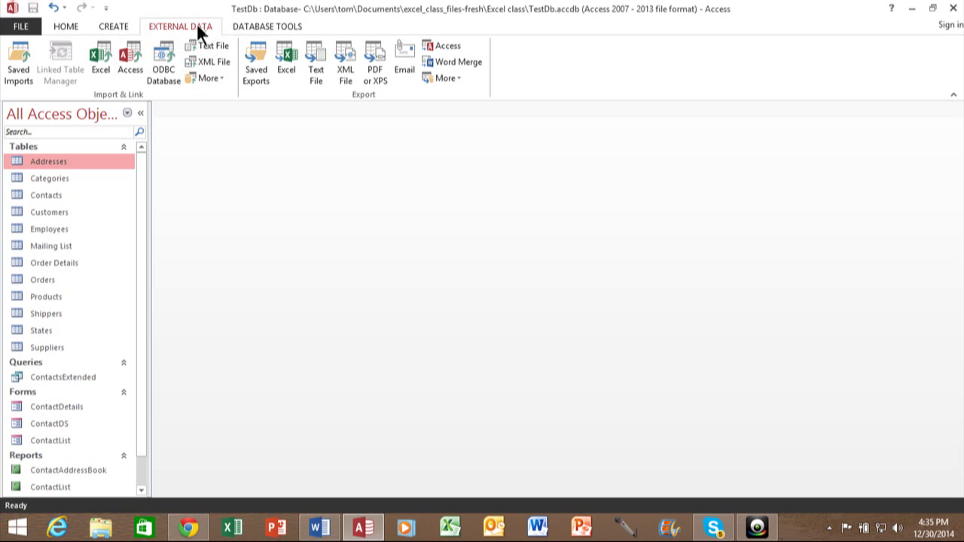
# Browse to leads.txt as the text-file source, keeping import into a new table.
pyautogui.click(210, 45)
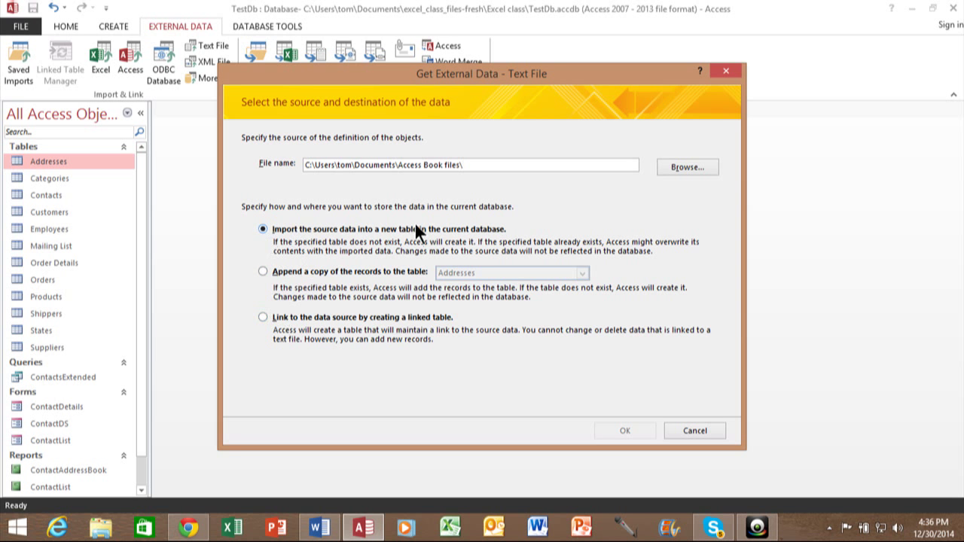
pyautogui.click(678, 169)
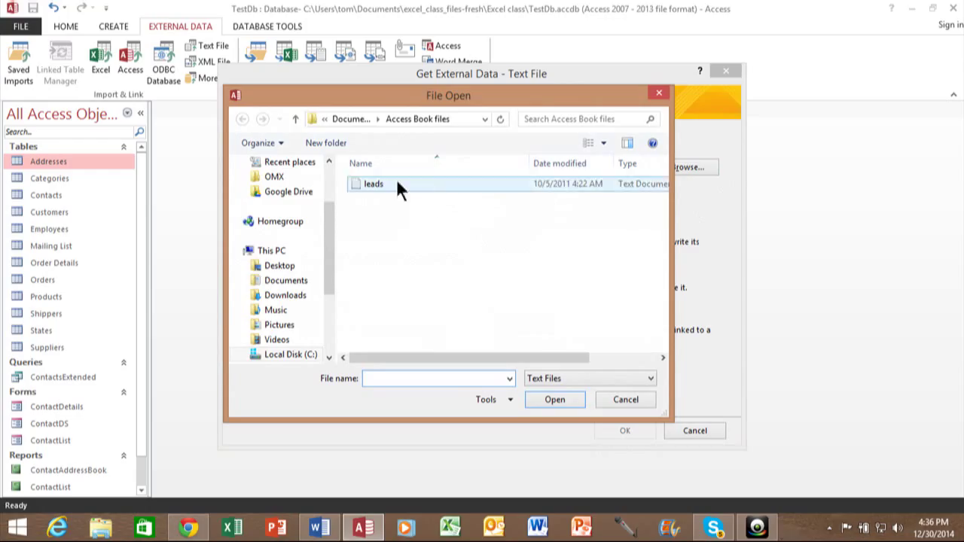
pyautogui.click(376, 185)
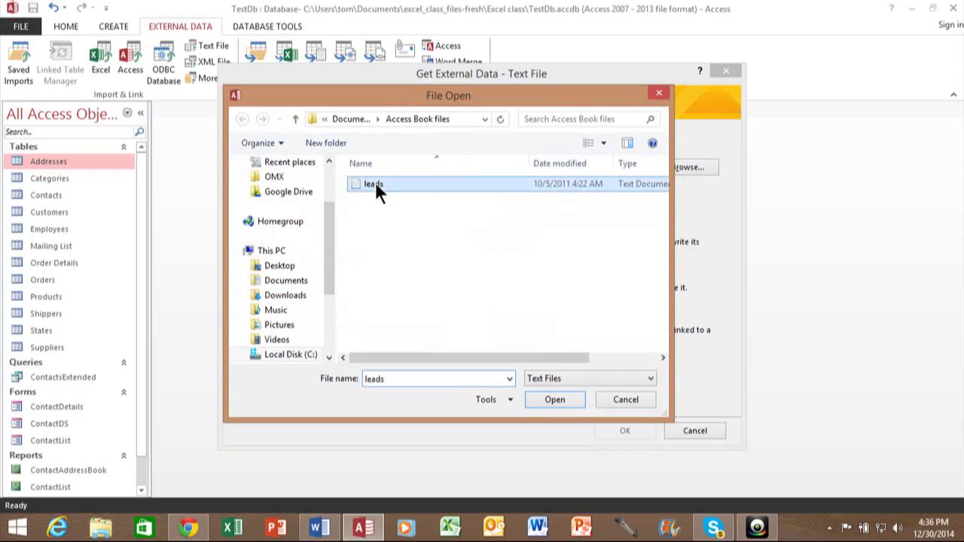
pyautogui.click(546, 404)
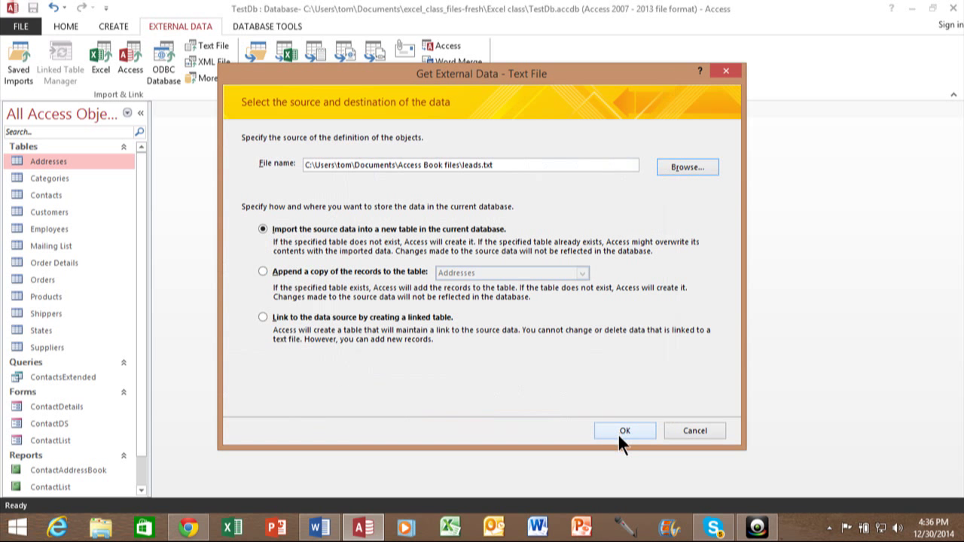
# Confirm the new-table import and set the file format to Delimited, not Fixed Width.
pyautogui.click(619, 436)
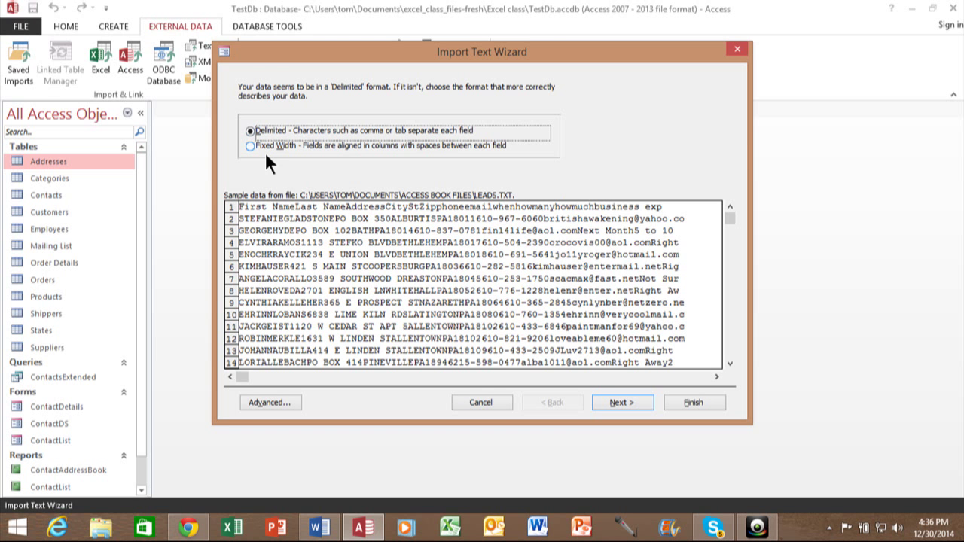
pyautogui.click(250, 146)
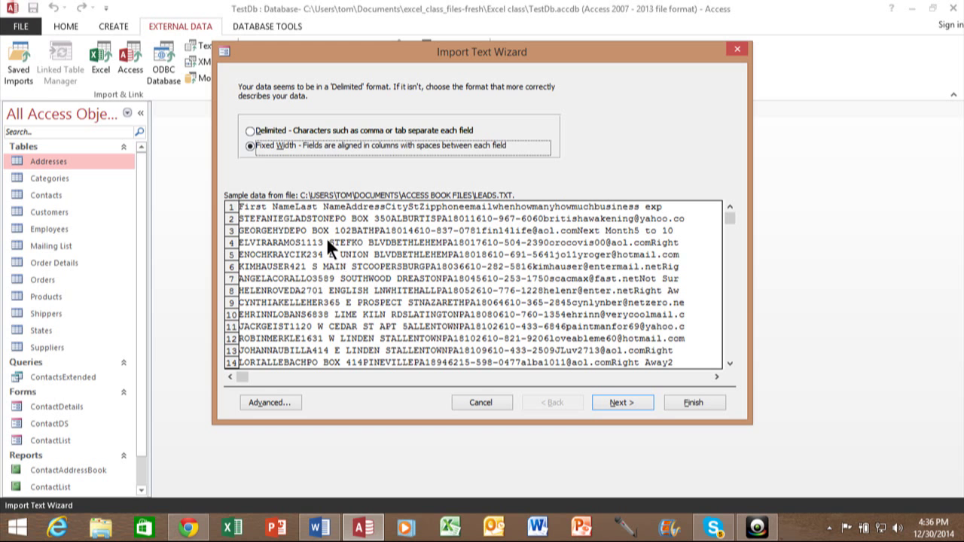
pyautogui.click(252, 130)
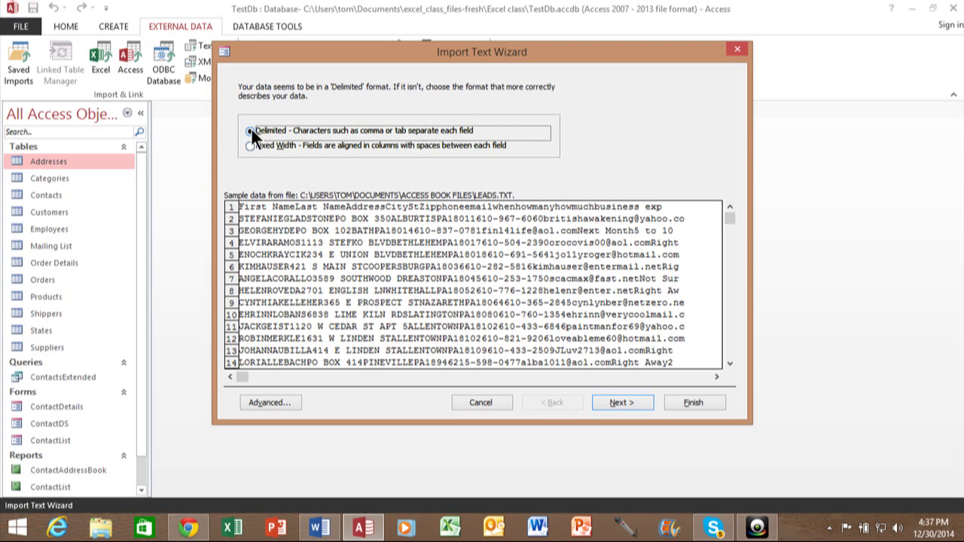
# Use Tab as the delimiter with First Row Contains Field Names, after trying semicolon, comma and space.
pyautogui.click(622, 403)
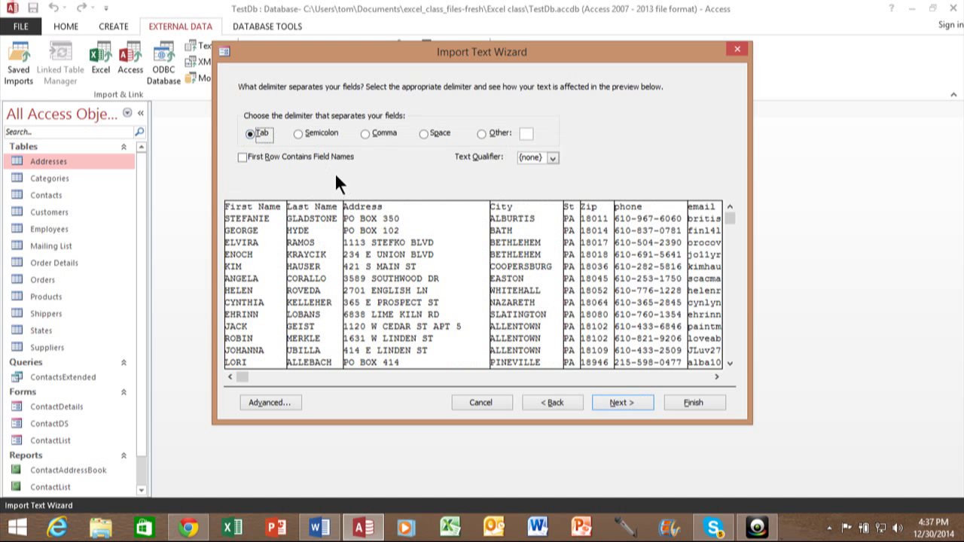
pyautogui.click(299, 133)
pyautogui.click(365, 132)
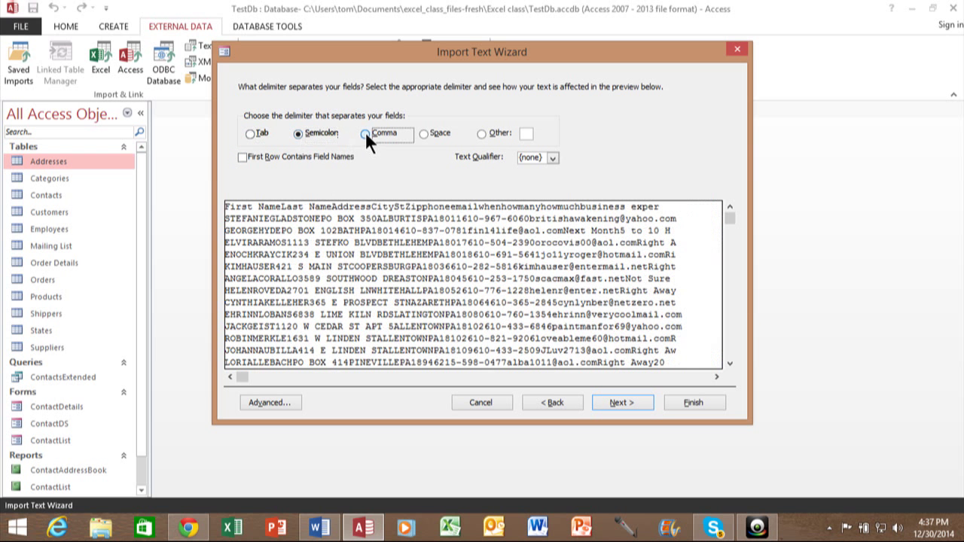
pyautogui.click(424, 134)
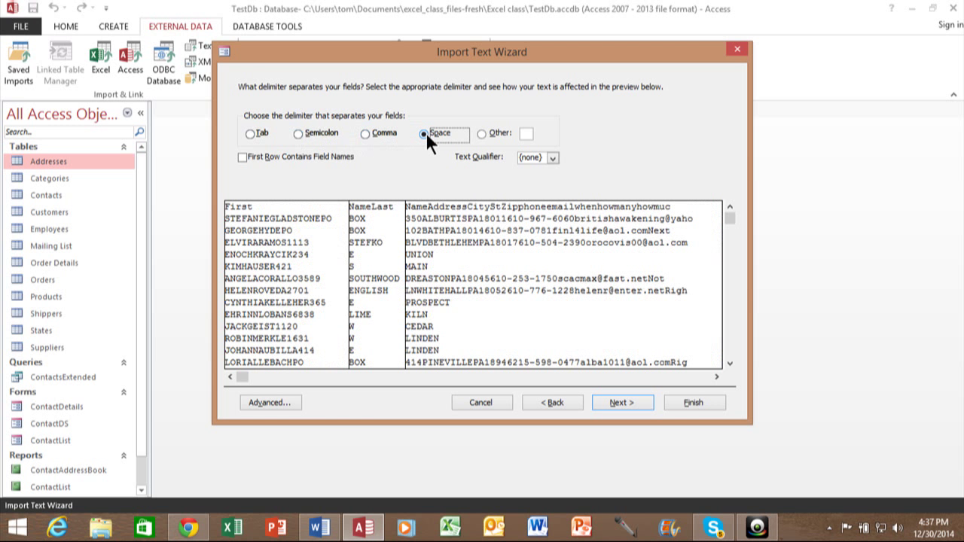
pyautogui.click(250, 134)
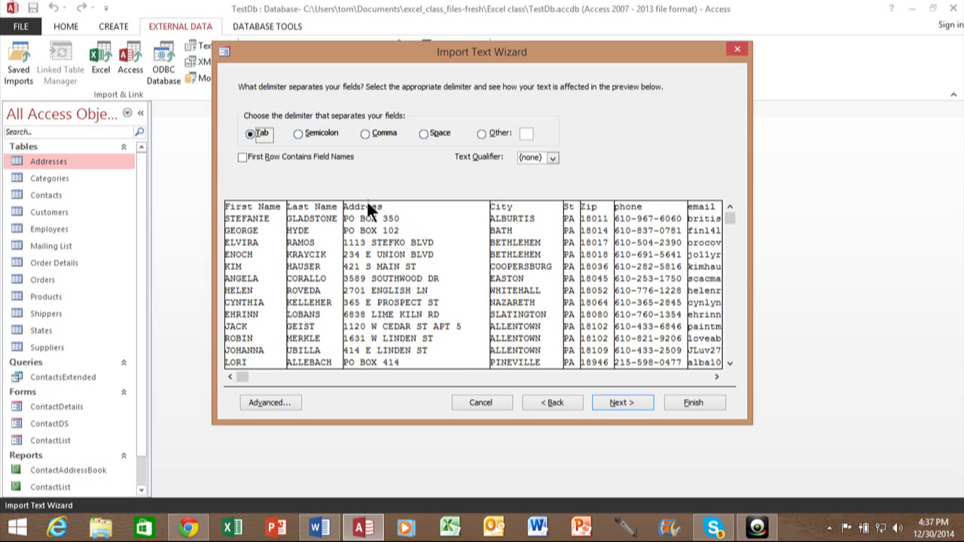
pyautogui.click(242, 156)
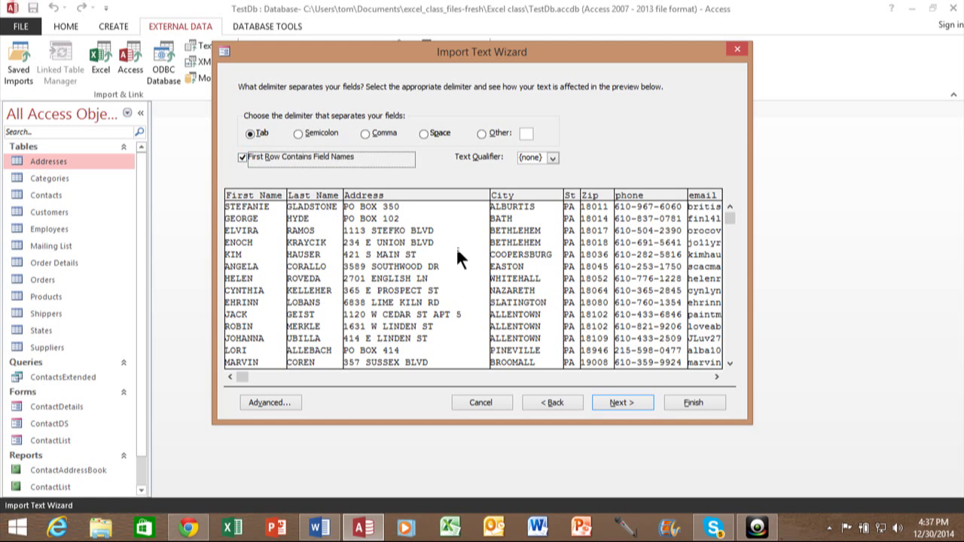
pyautogui.click(299, 134)
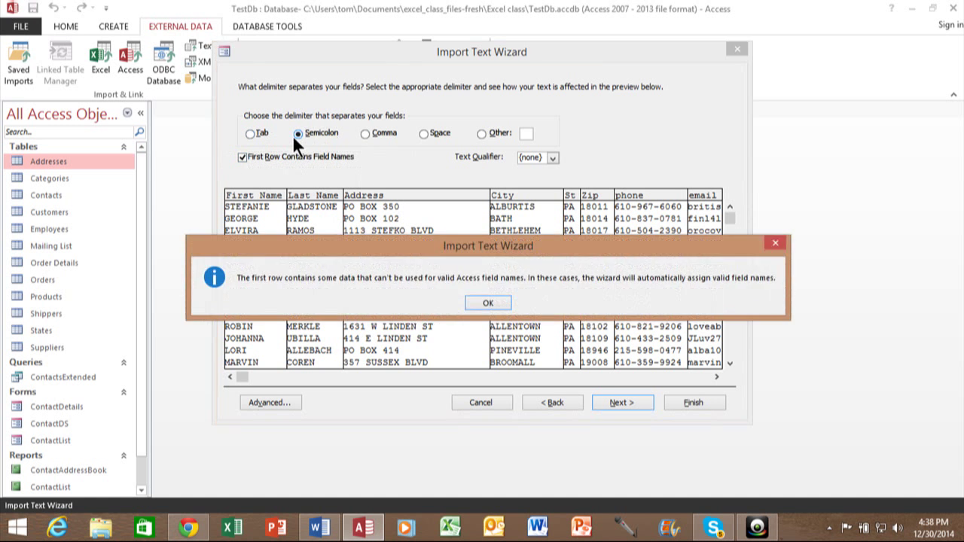
pyautogui.click(488, 303)
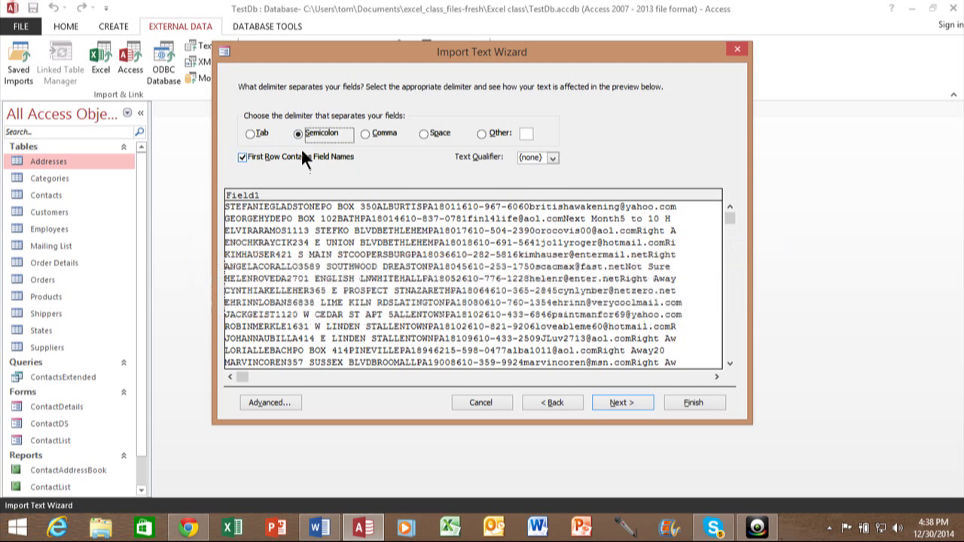
pyautogui.click(252, 134)
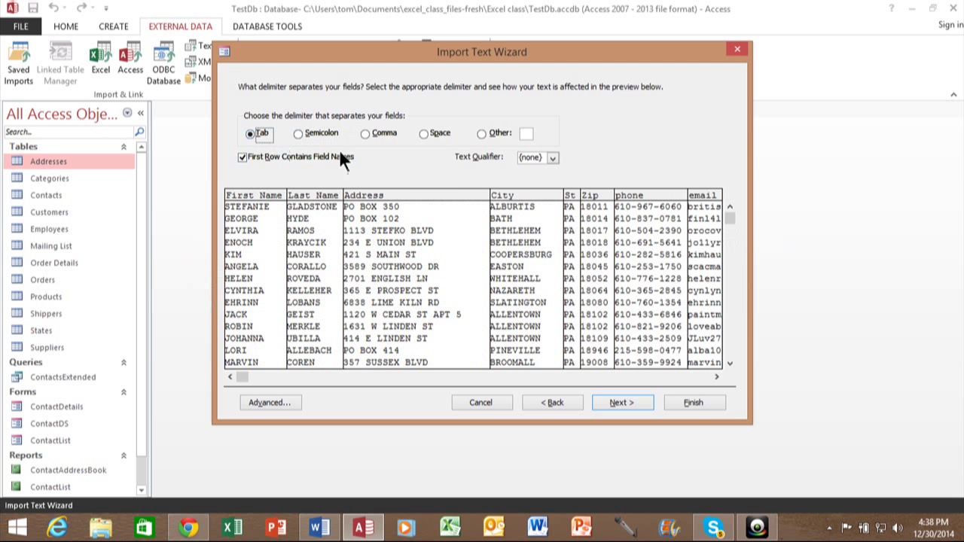
# Review the Address, City and First Name field options, leaving City unindexed Short Text.
pyautogui.click(615, 400)
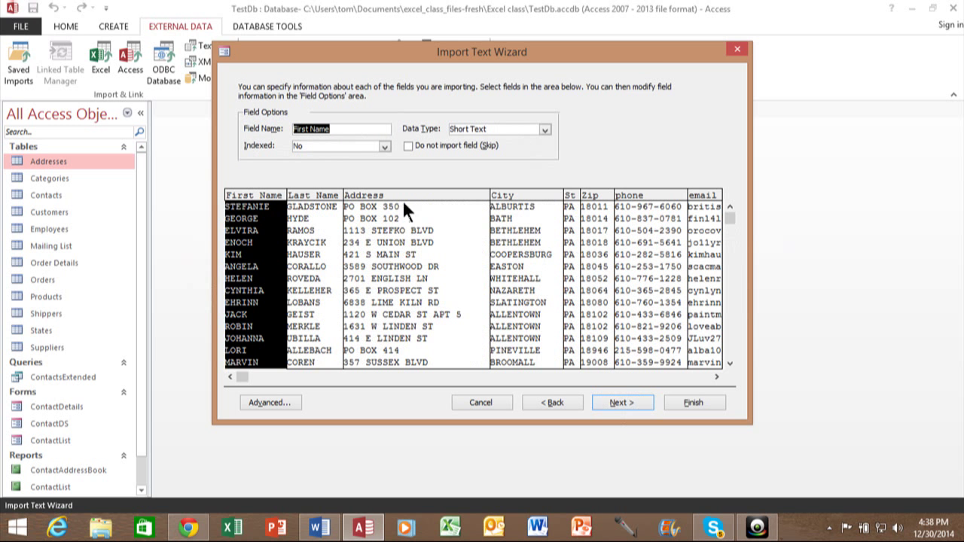
pyautogui.click(318, 197)
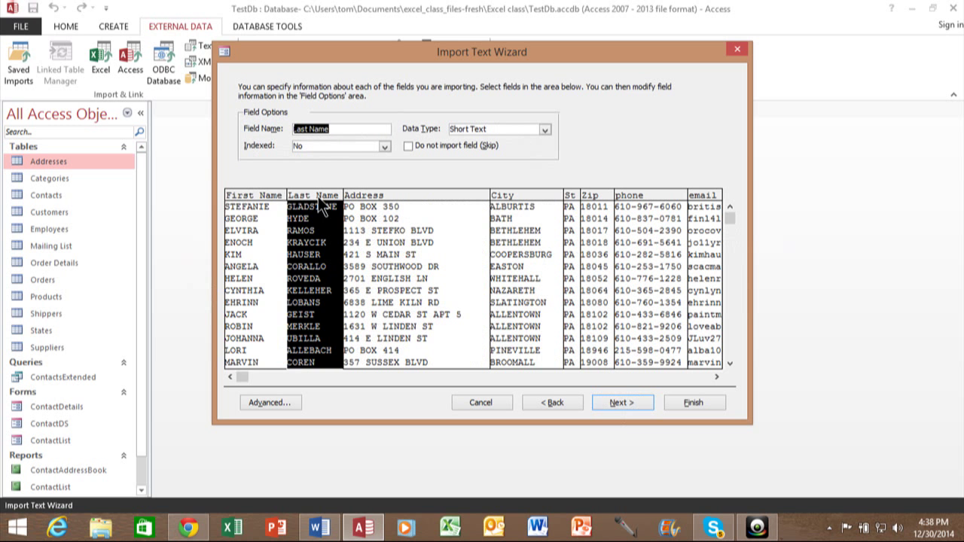
pyautogui.click(376, 195)
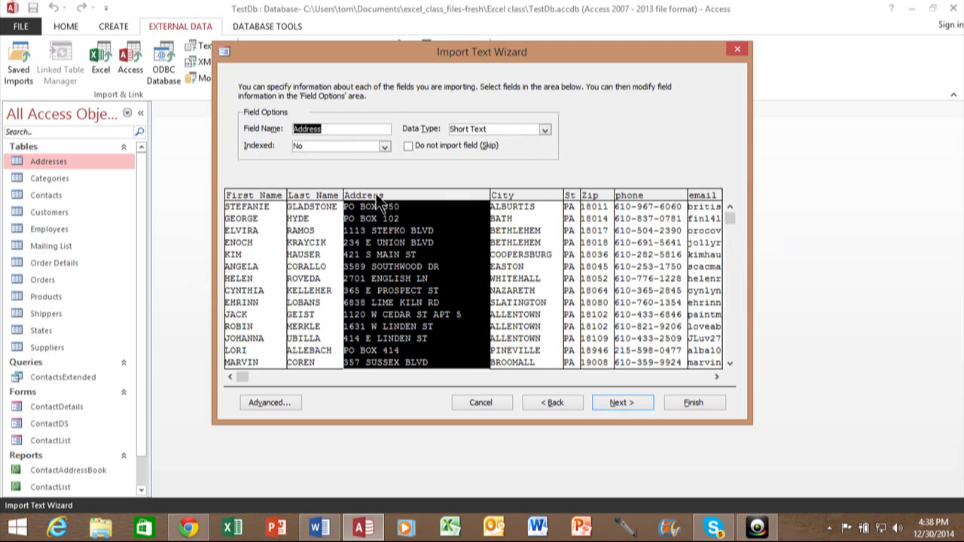
pyautogui.click(494, 202)
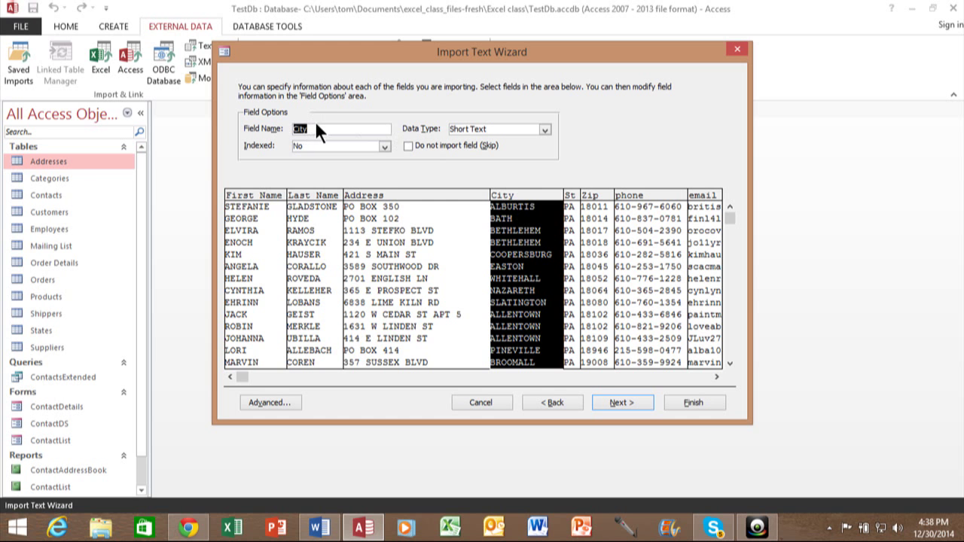
pyautogui.click(384, 146)
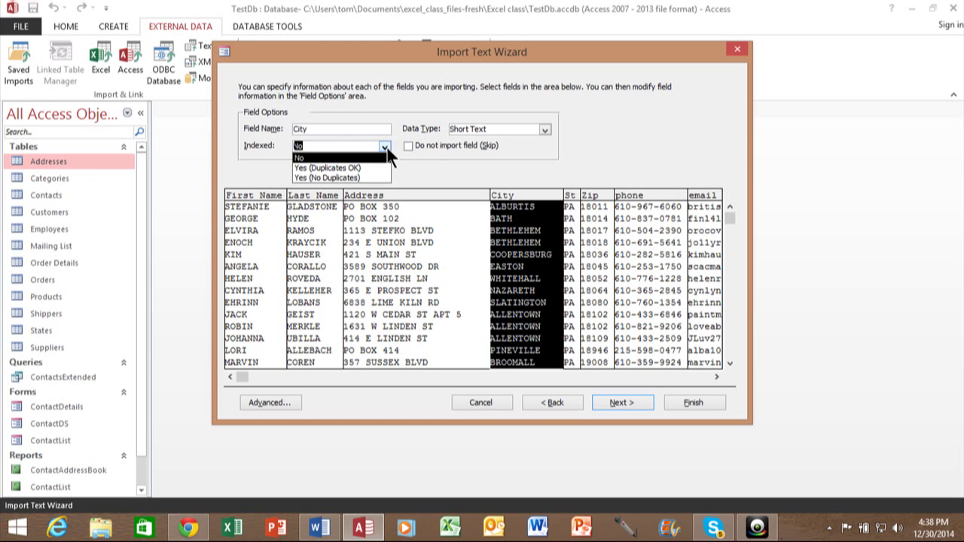
pyautogui.click(387, 146)
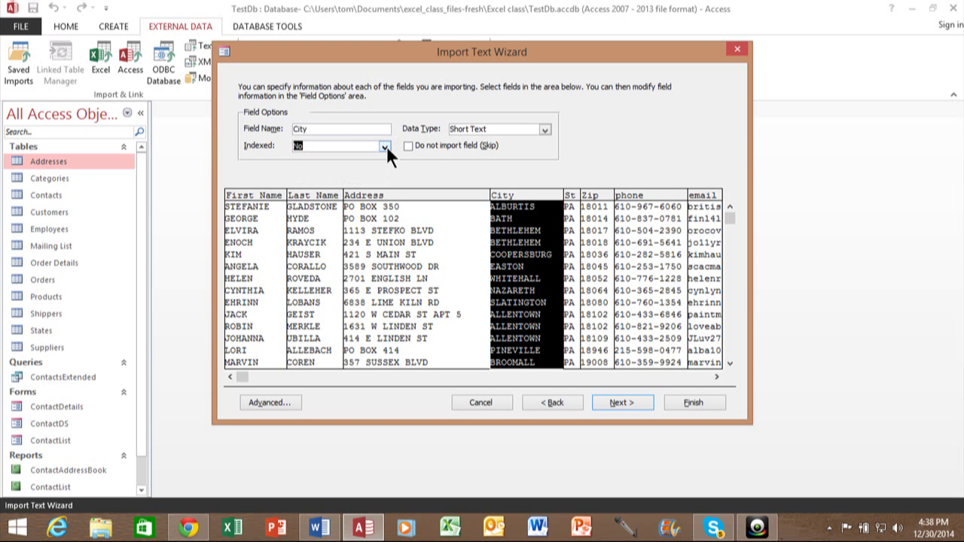
pyautogui.click(543, 127)
pyautogui.click(543, 127)
pyautogui.click(309, 194)
pyautogui.click(379, 192)
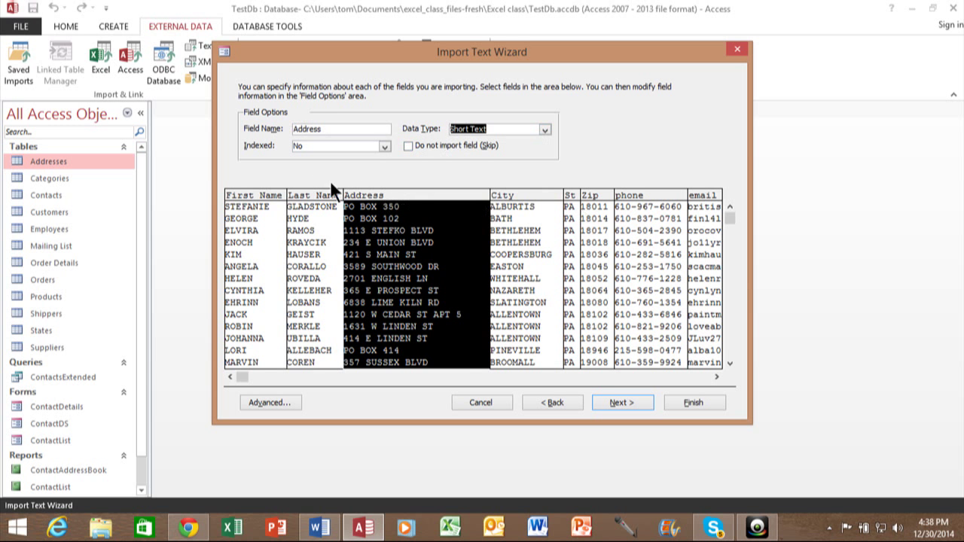
pyautogui.click(265, 197)
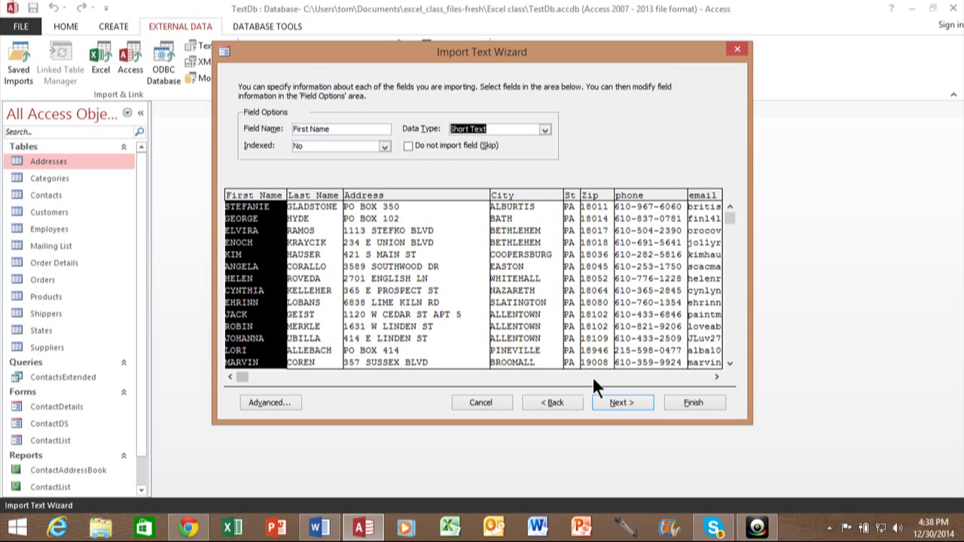
# Let Access add an automatic ID primary key and reach the final step naming the table Leads.
pyautogui.click(618, 404)
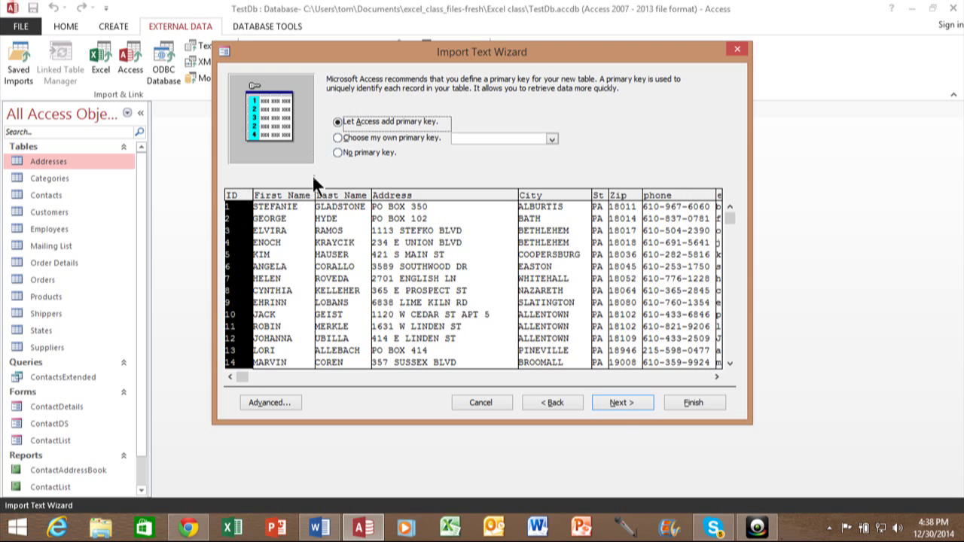
pyautogui.click(337, 138)
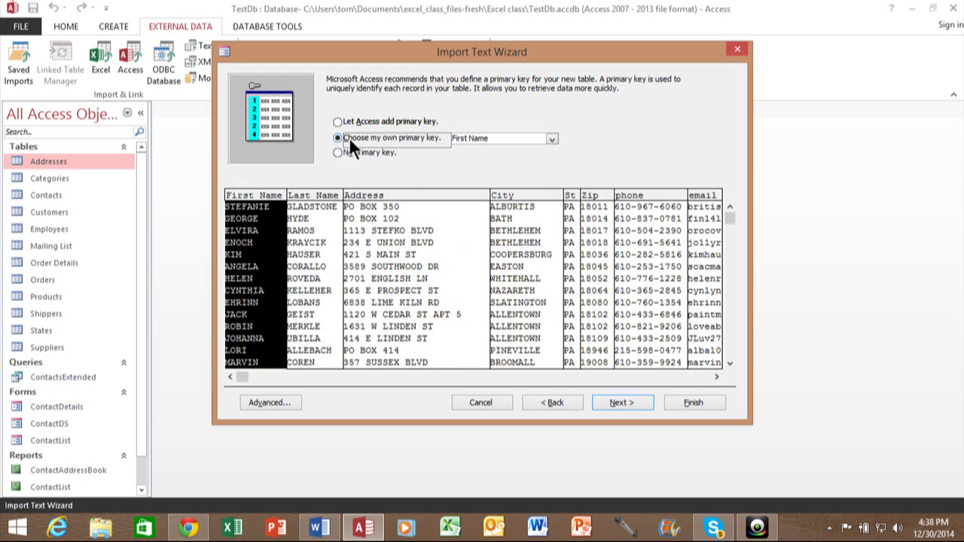
pyautogui.click(338, 152)
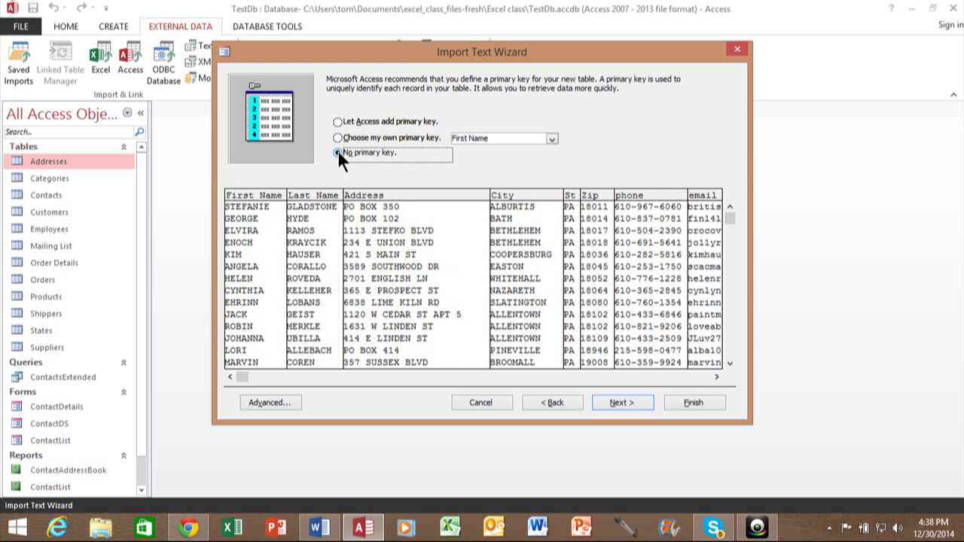
pyautogui.click(337, 122)
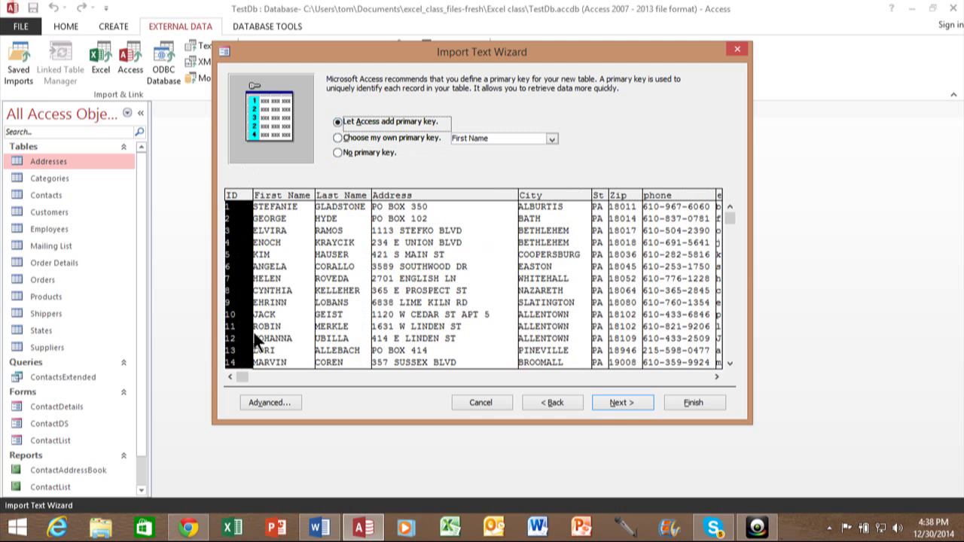
pyautogui.click(618, 403)
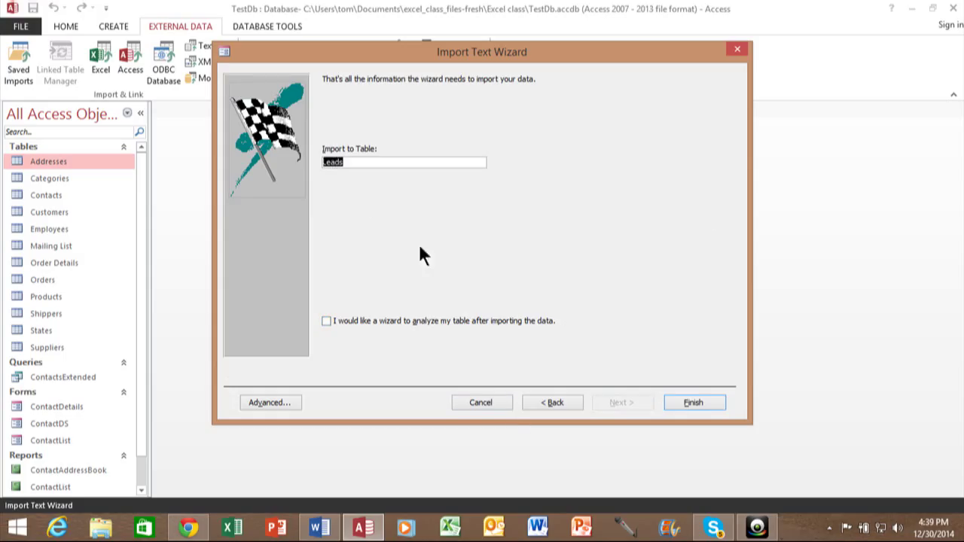
# Finish importing leads.txt into the Leads table, leaving the import steps unsaved.
pyautogui.click(685, 402)
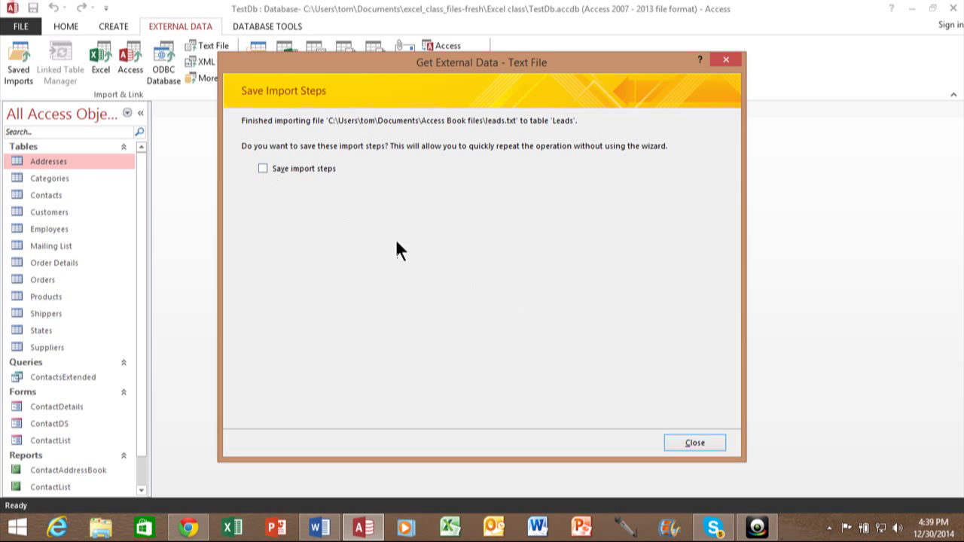
# Open the Leads table to check its 60 records, close it, and begin another text-file import.
pyautogui.click(693, 444)
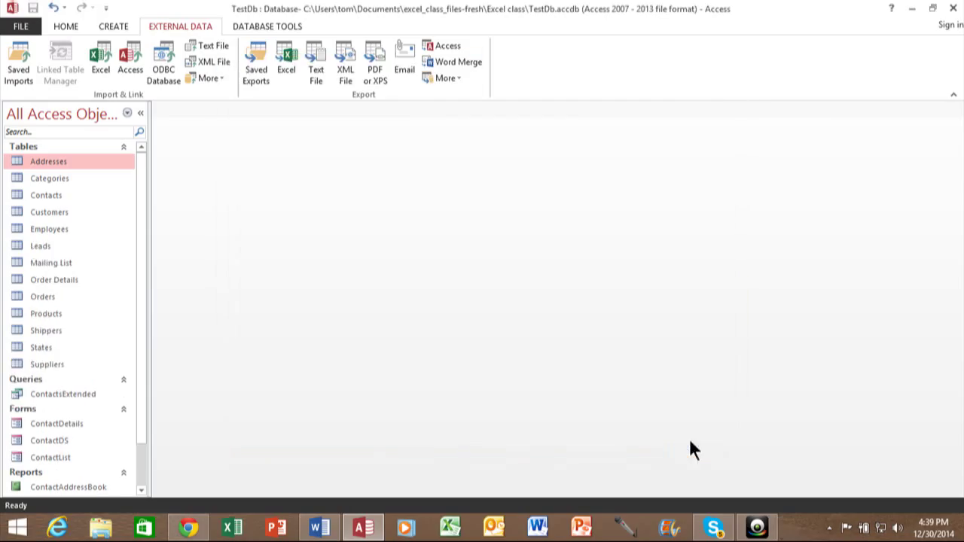
pyautogui.click(51, 247)
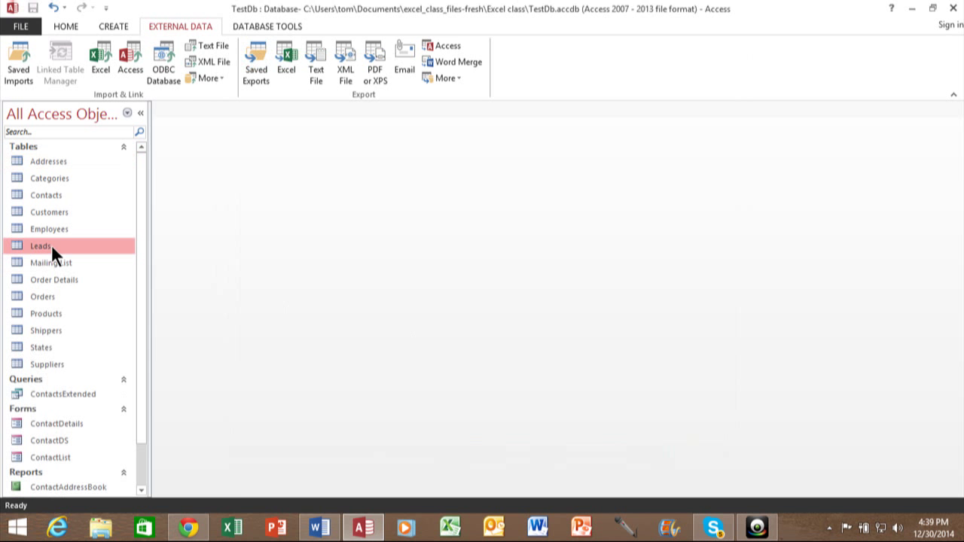
pyautogui.doubleClick(50, 244)
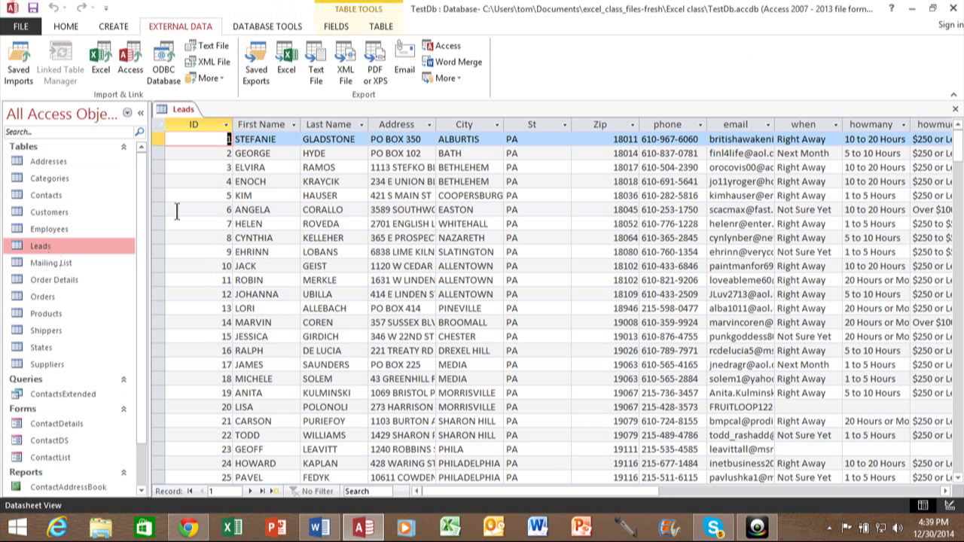
pyautogui.click(955, 110)
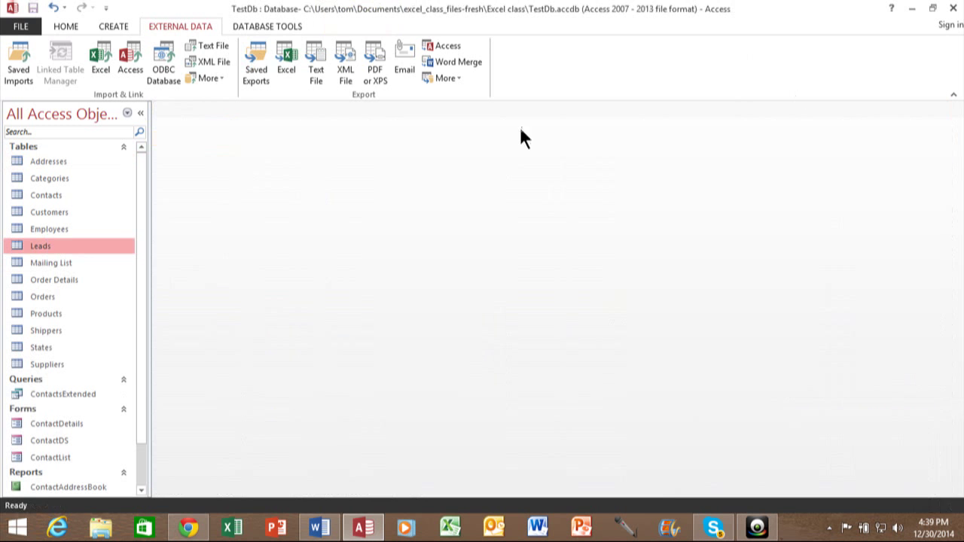
pyautogui.click(210, 45)
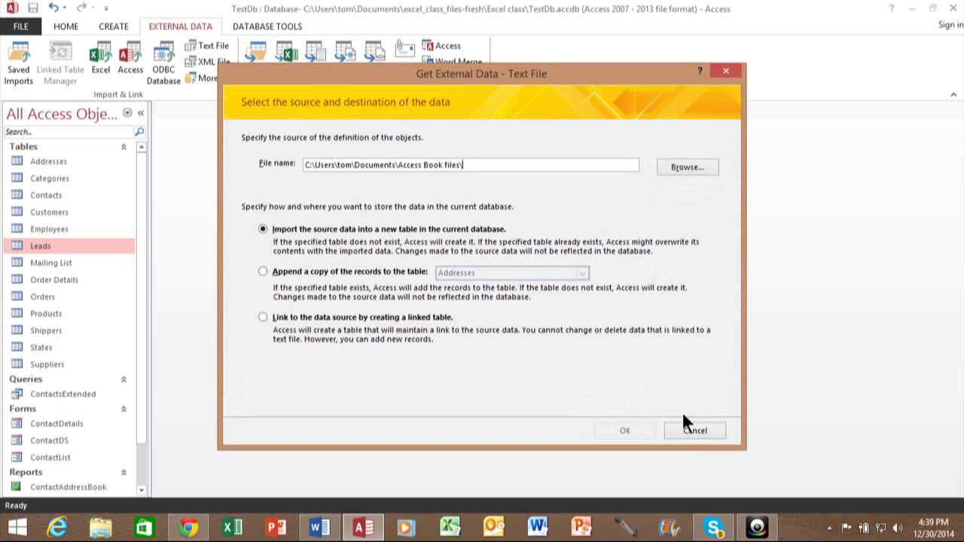